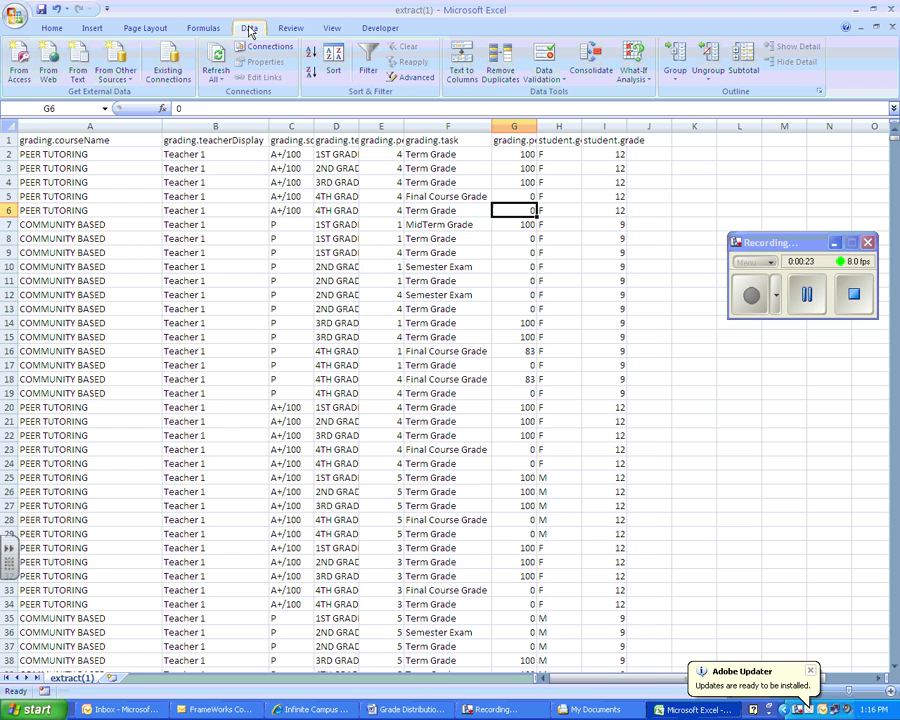
- Turn on column filters for the grade data on the extract(1) sheet
click(272, 154)
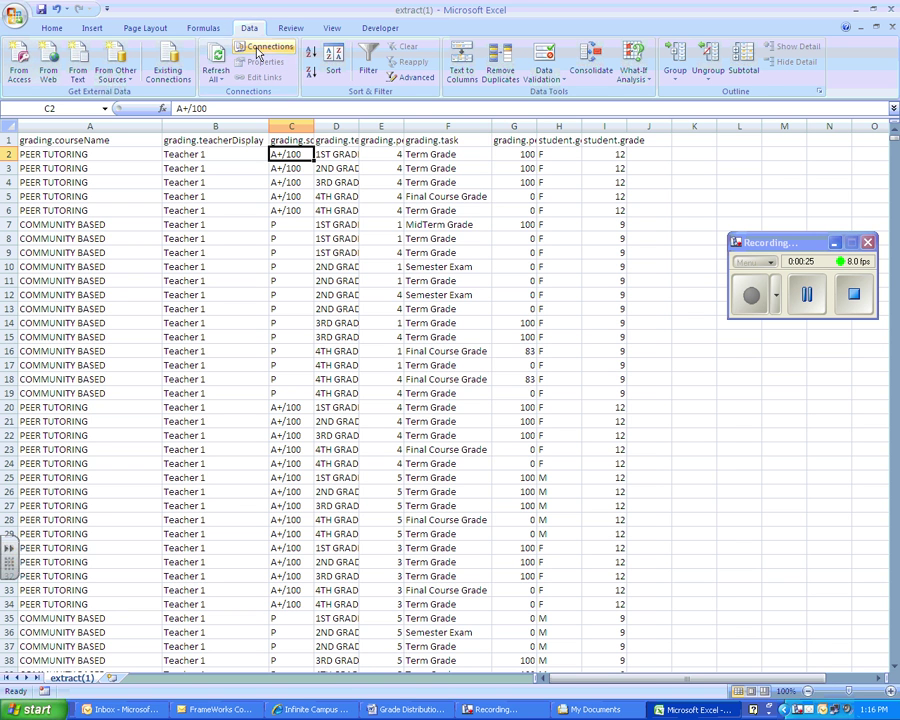
click(367, 62)
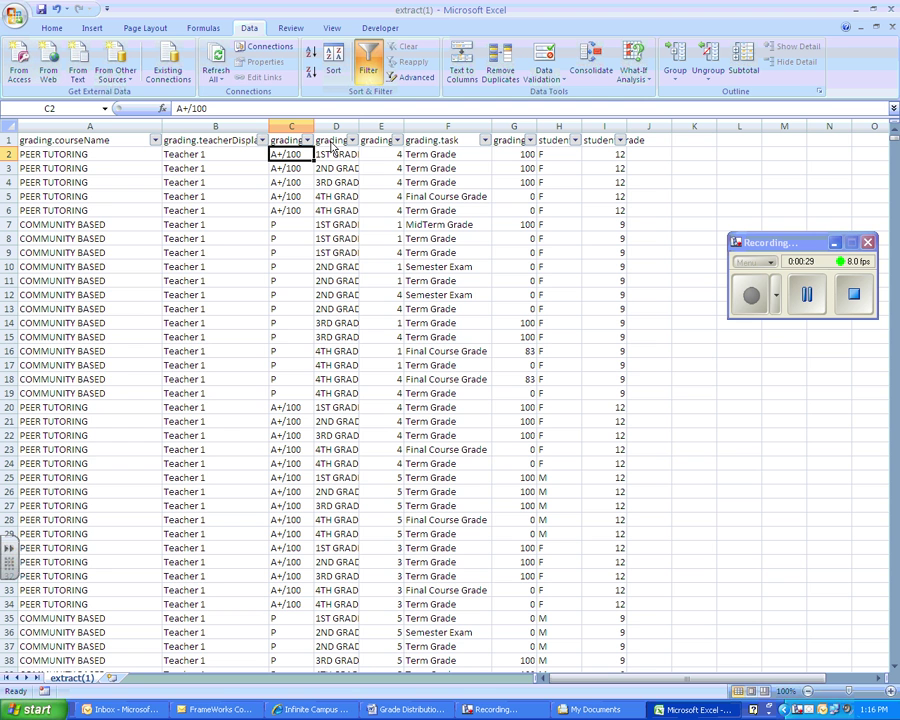
- Examine the filter choices available for the teacherDisplay, courseName and periodName columns
click(262, 140)
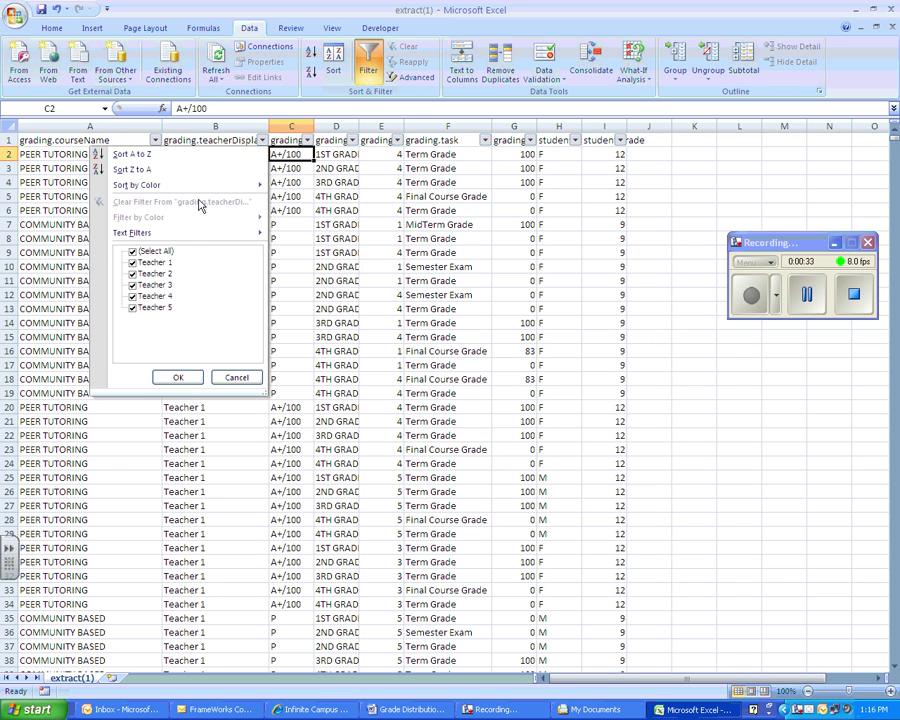
click(295, 206)
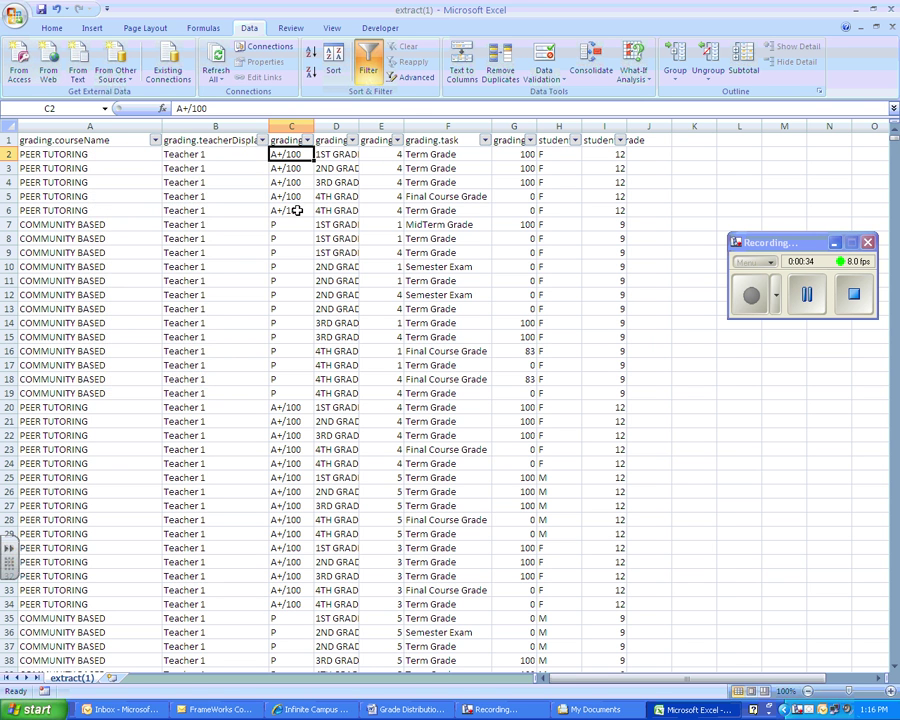
click(155, 140)
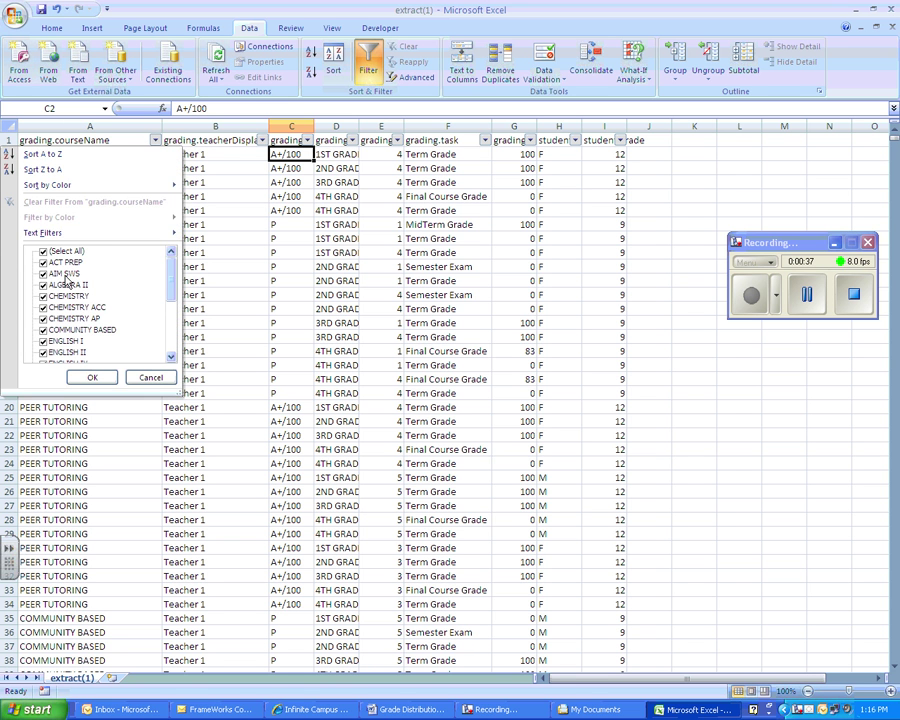
mouse_move(60, 185)
click(330, 190)
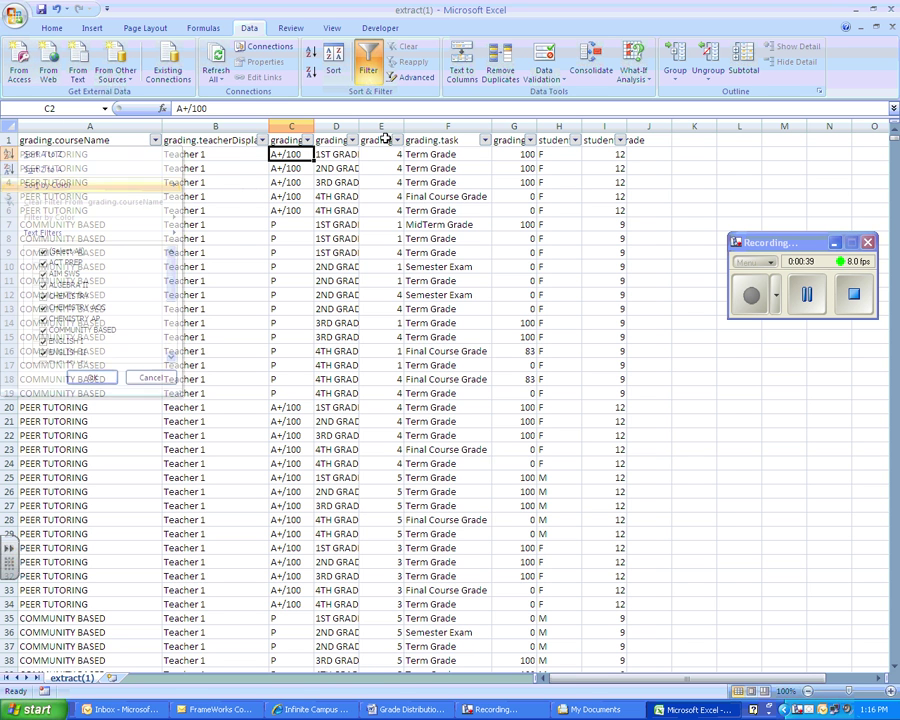
click(397, 140)
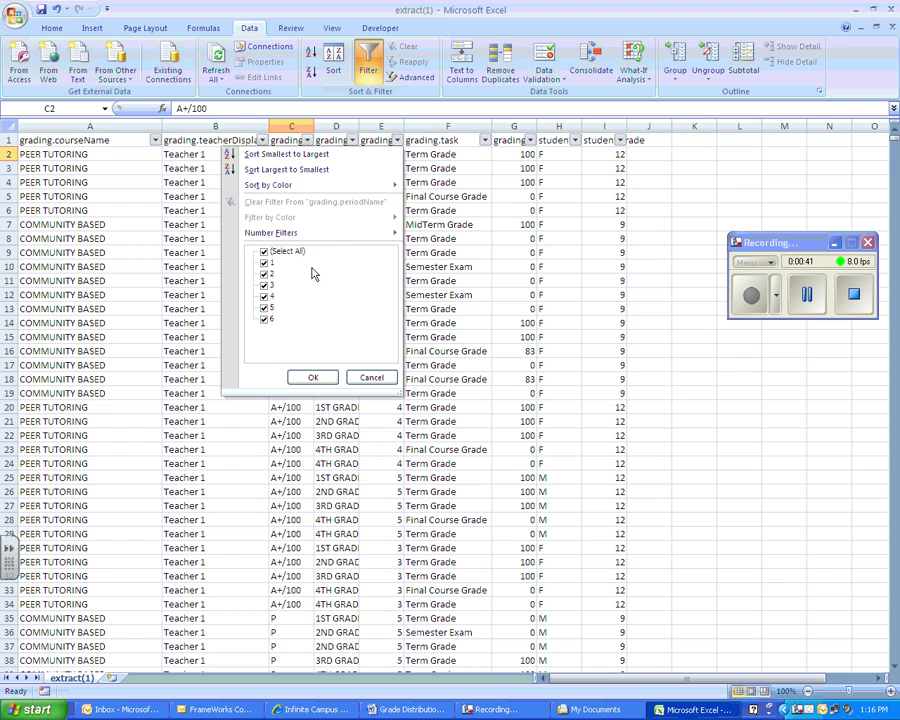
click(443, 178)
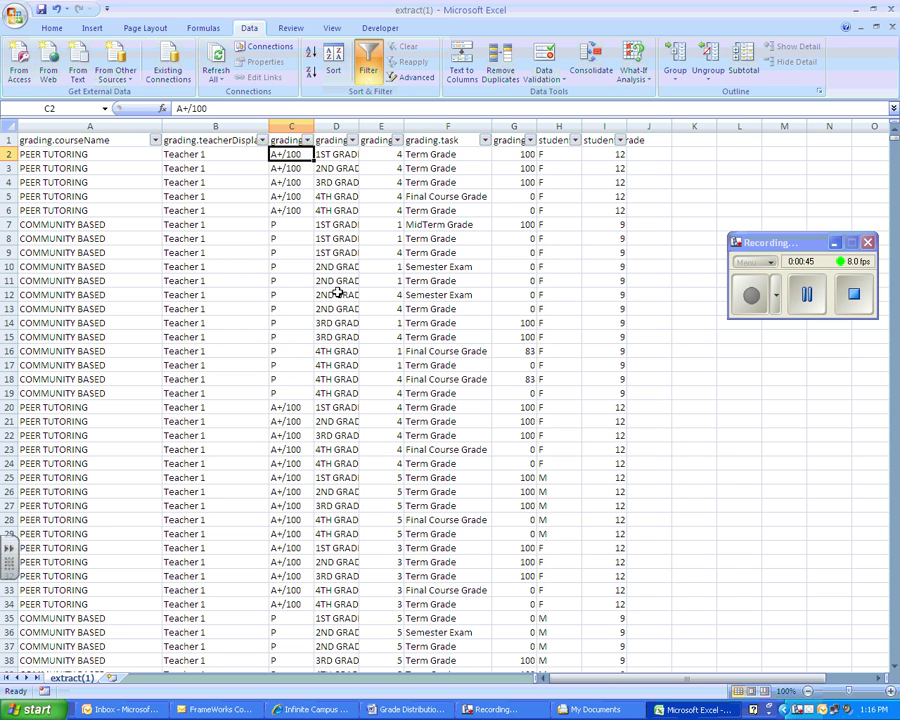
- Filter the grading.termName column to show only 1ST GRADIN
click(352, 140)
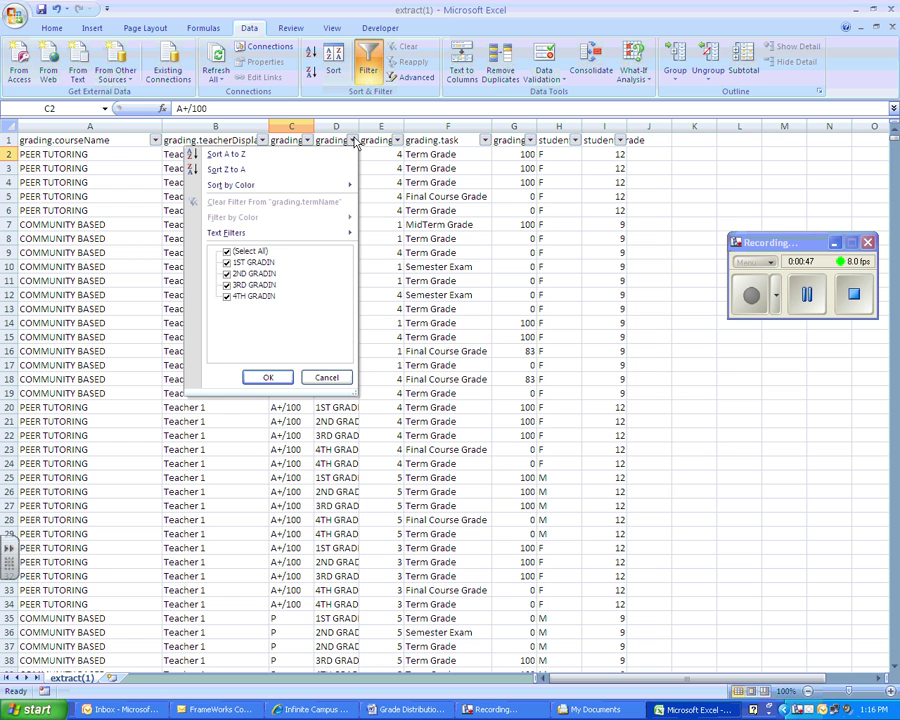
click(227, 251)
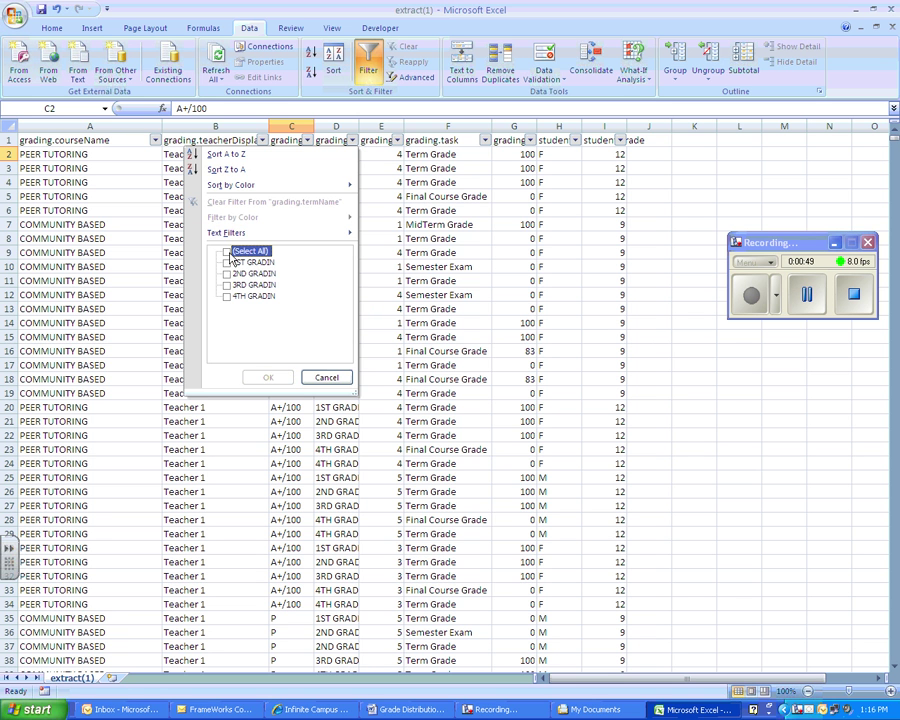
click(227, 262)
click(268, 378)
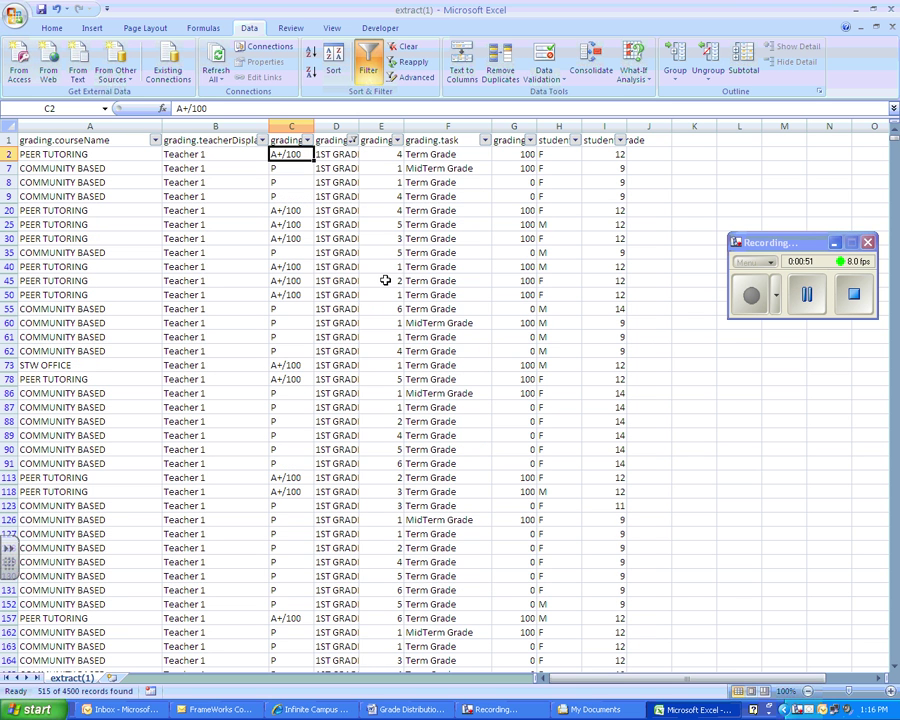
- Reselect all grading terms in the grading.termName filter
click(352, 141)
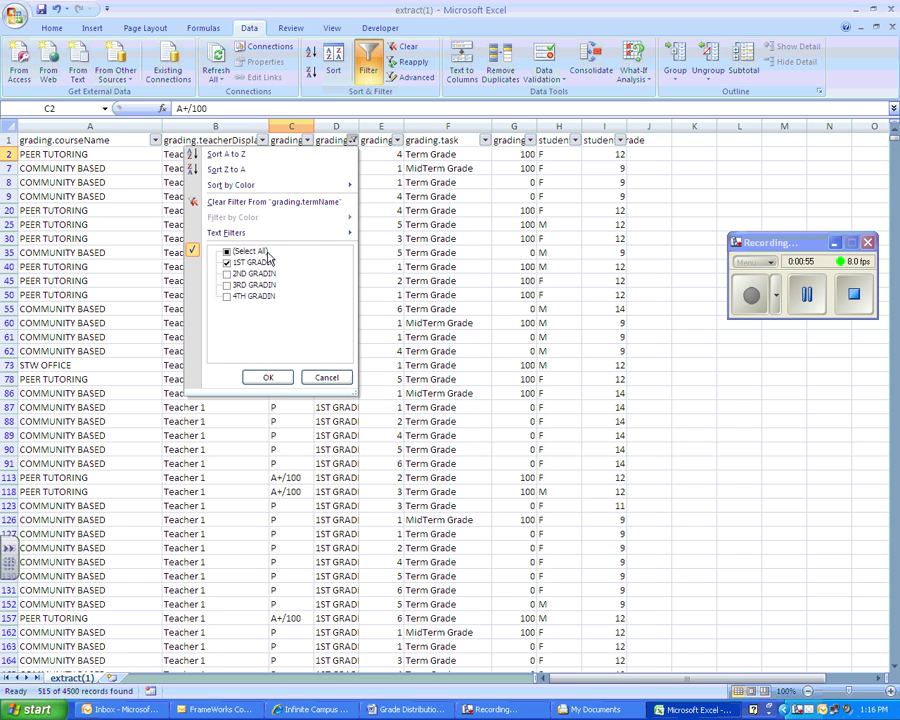
click(228, 252)
click(268, 377)
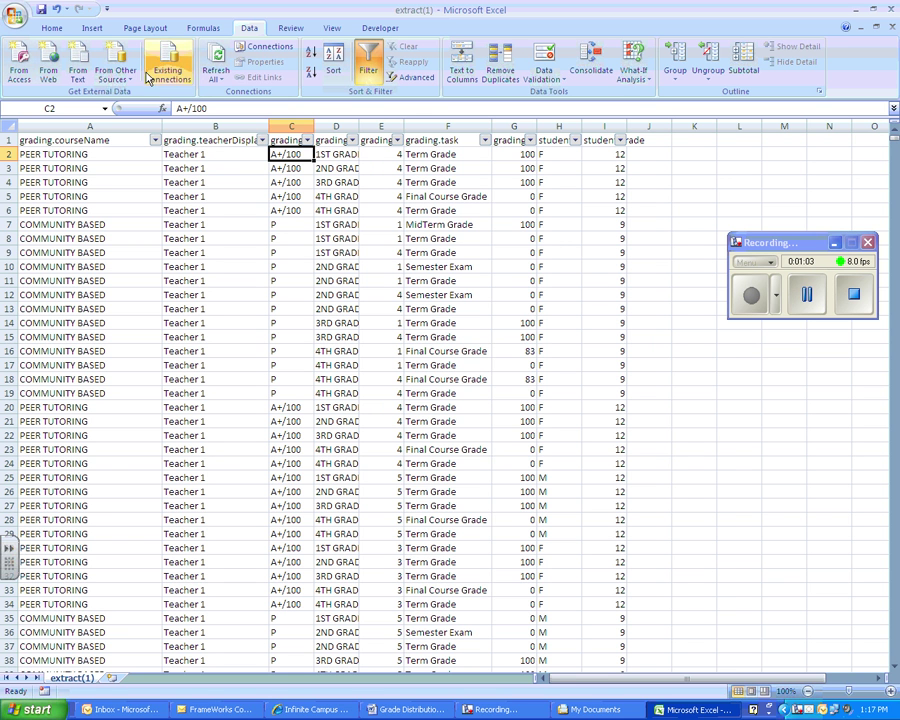
- Create a PivotTable on a new worksheet from the range A1:I4501 of the extract(1) sheet
click(92, 28)
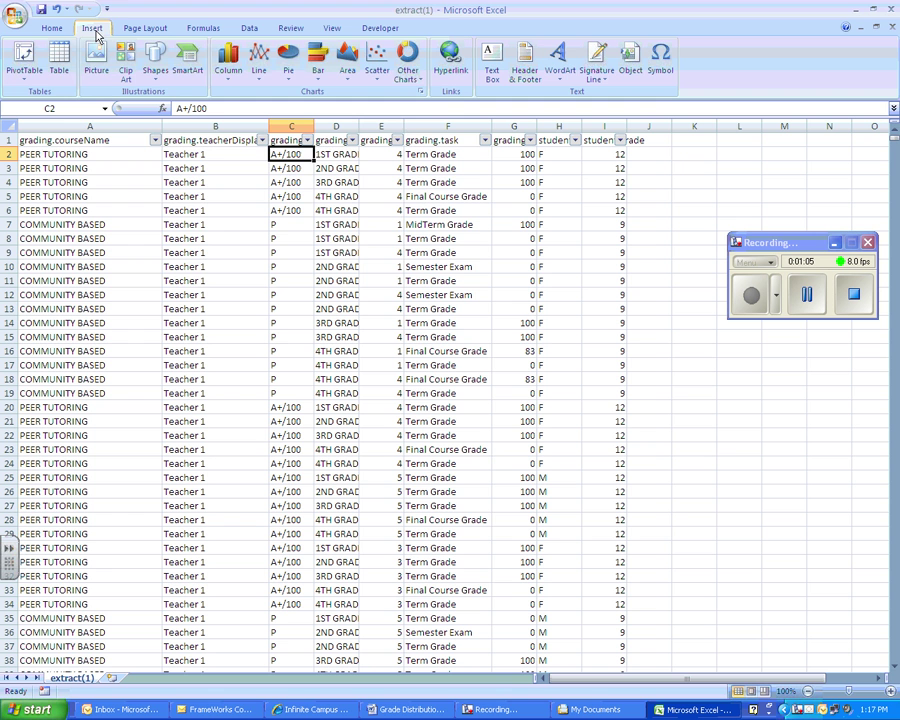
click(26, 55)
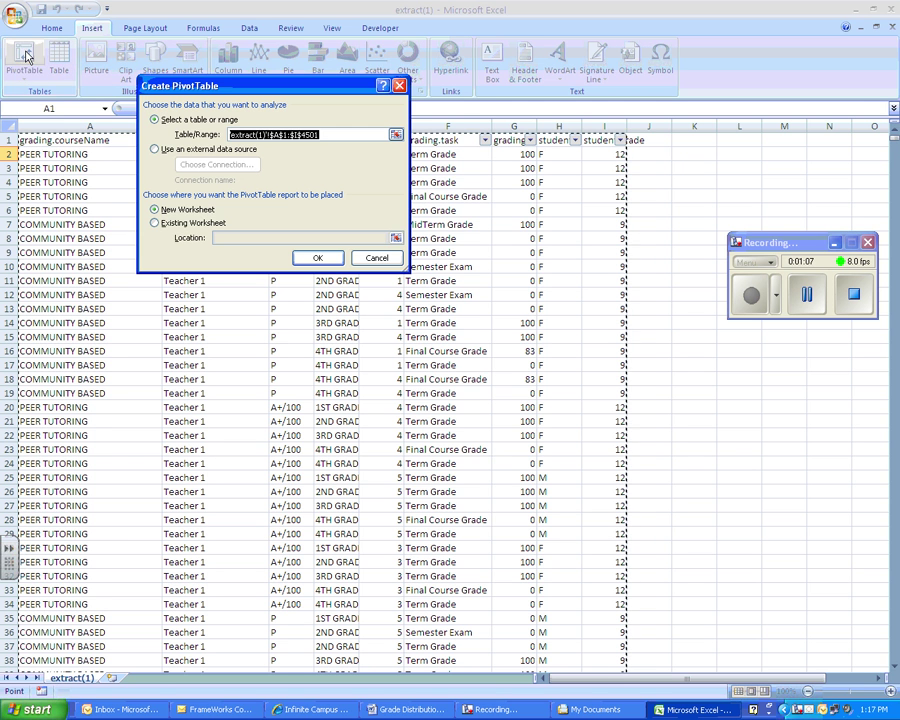
click(316, 259)
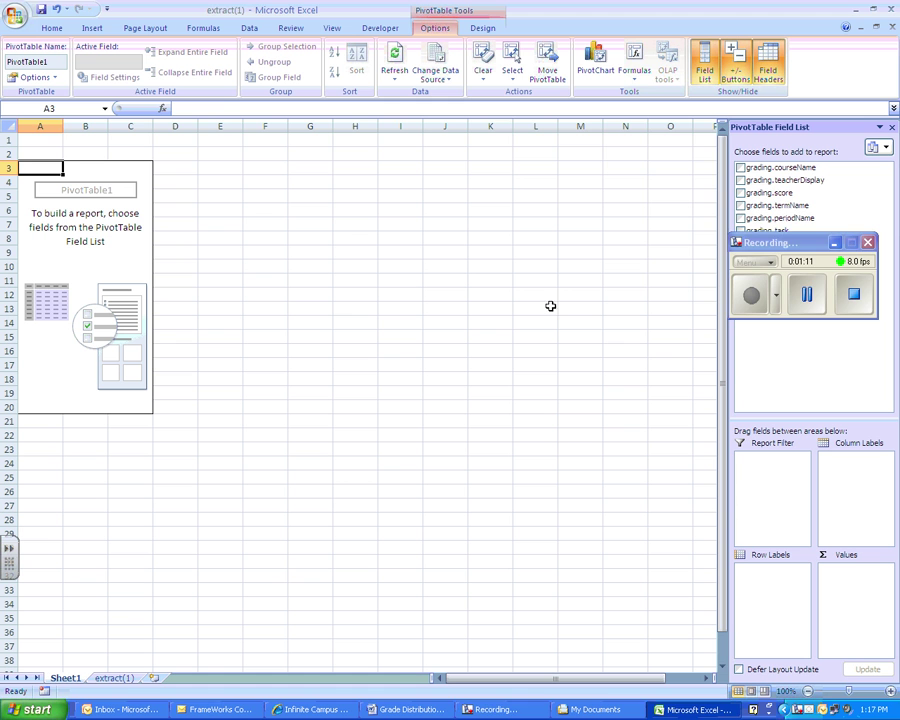
- Add grading.teacherDisplay and, beneath it, grading.termName as the PivotTable's row labels
drag(761, 238, 532, 55)
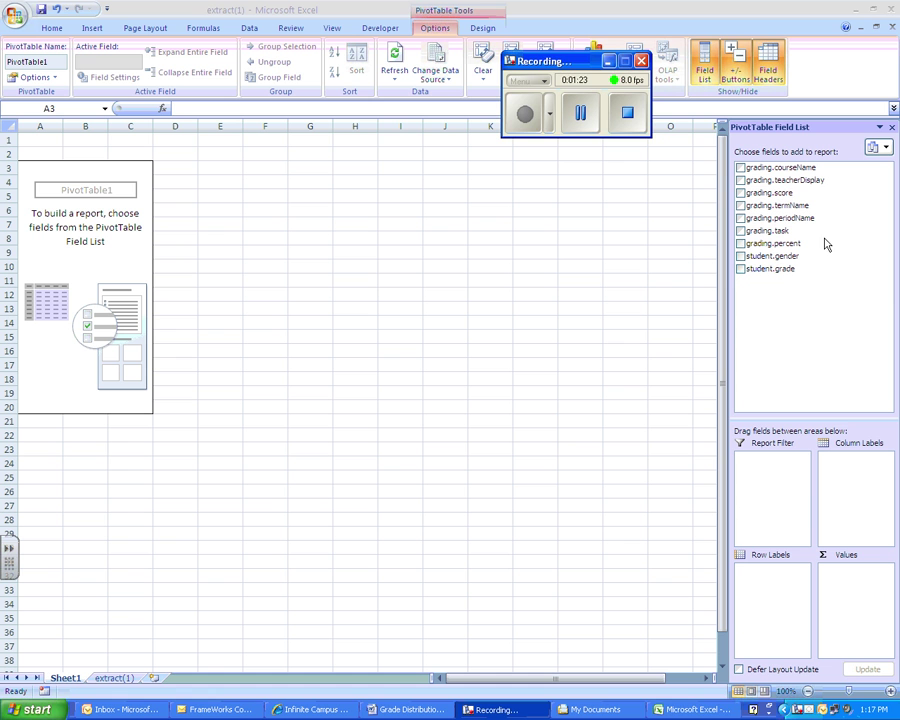
click(792, 177)
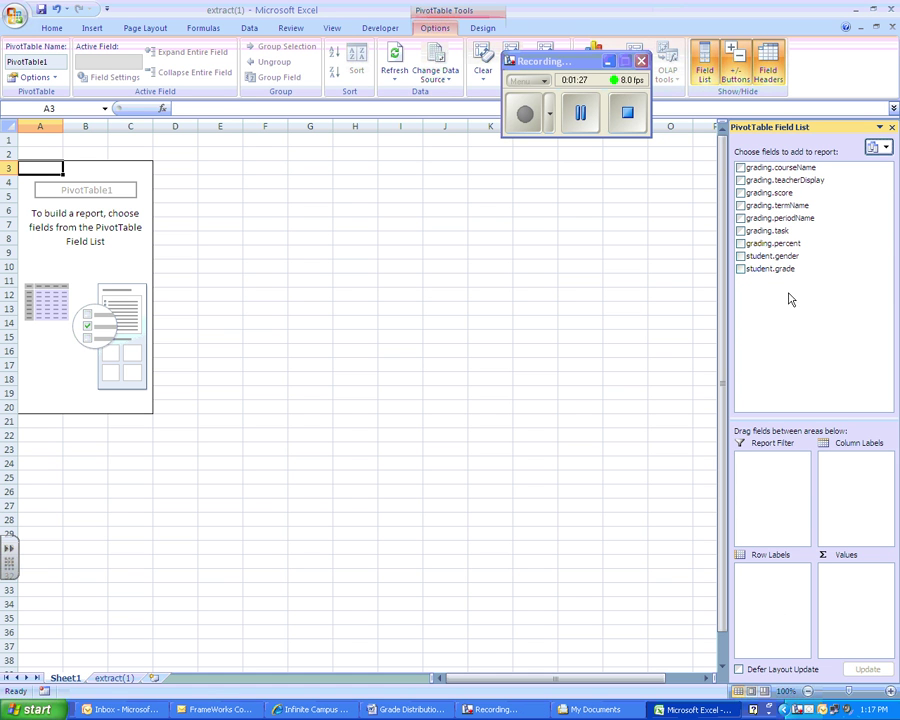
drag(776, 182, 750, 586)
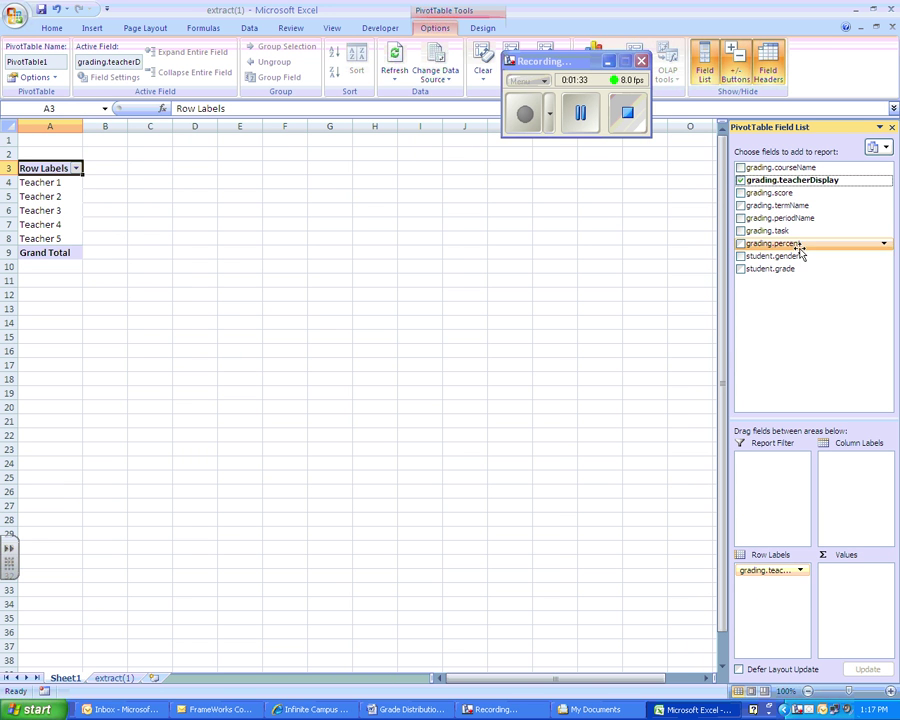
drag(787, 208, 776, 590)
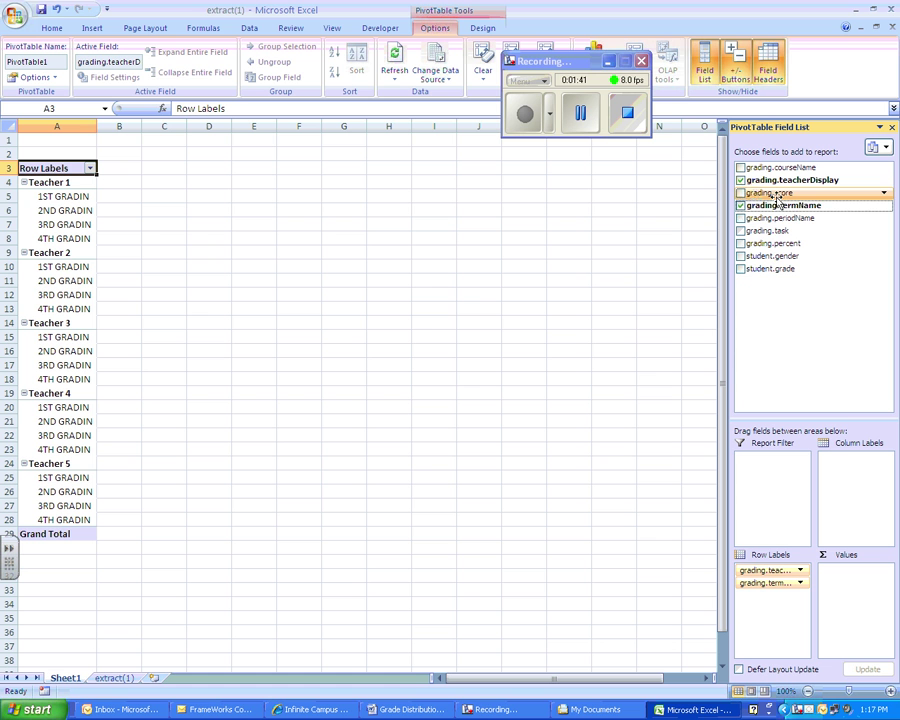
- Add grading.score to the PivotTable both as column labels and as values summarized by Count
drag(778, 195, 852, 470)
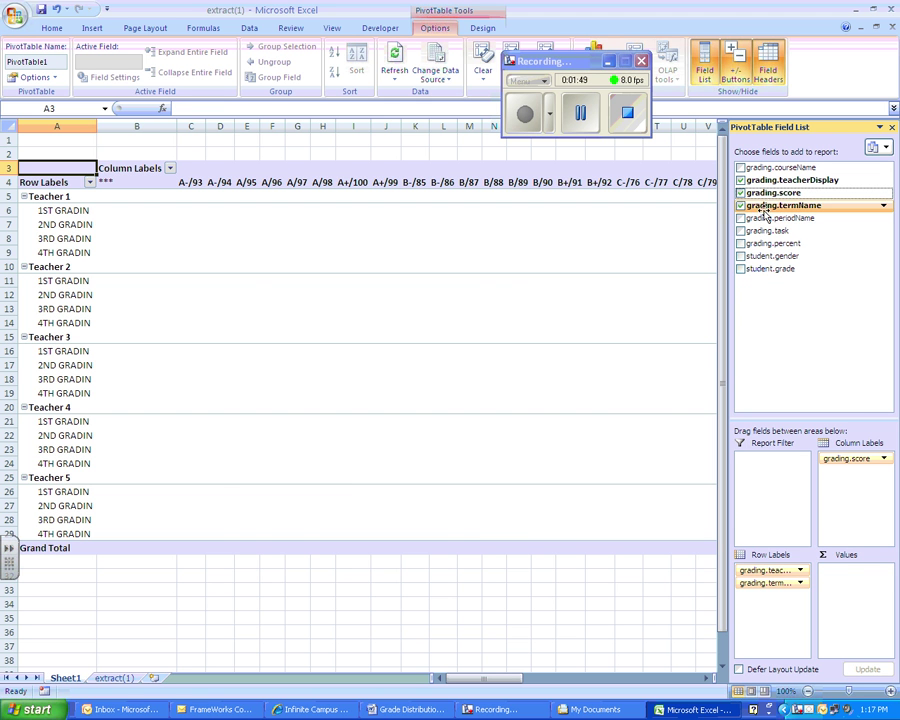
drag(765, 197, 845, 568)
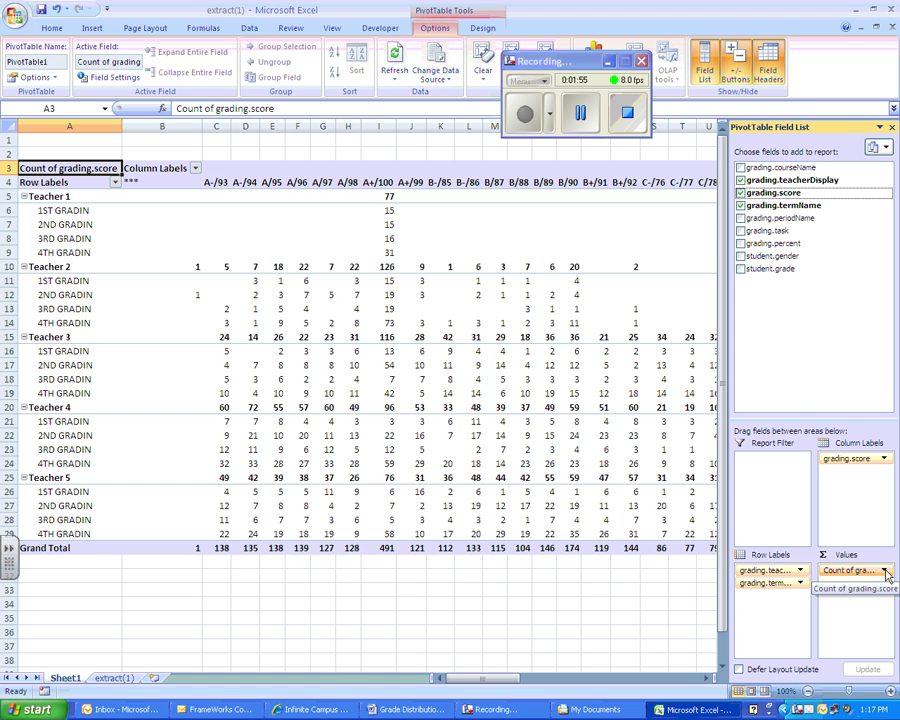
click(884, 571)
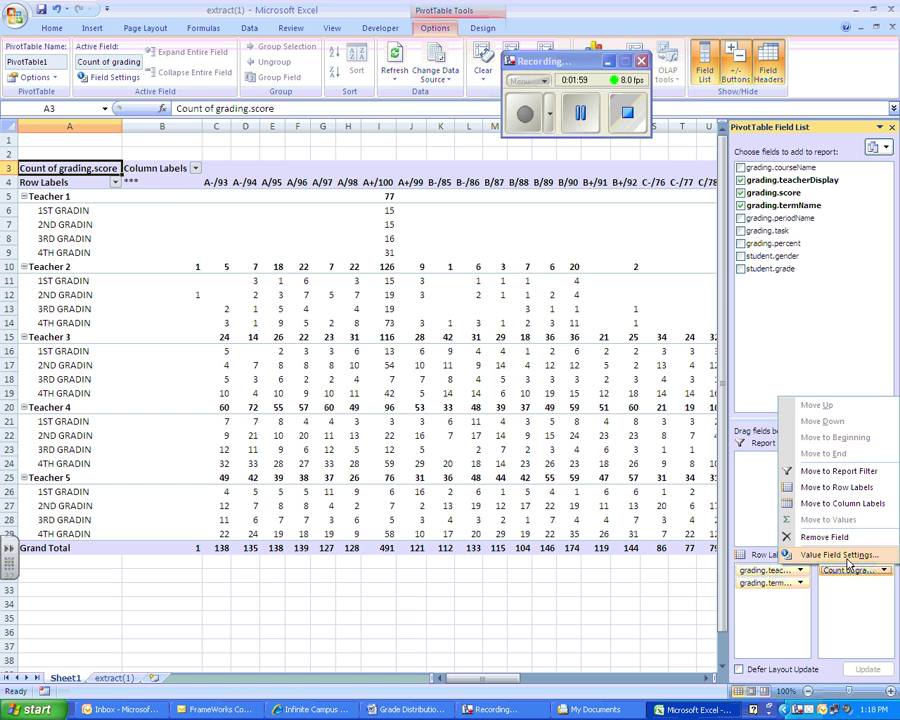
click(840, 558)
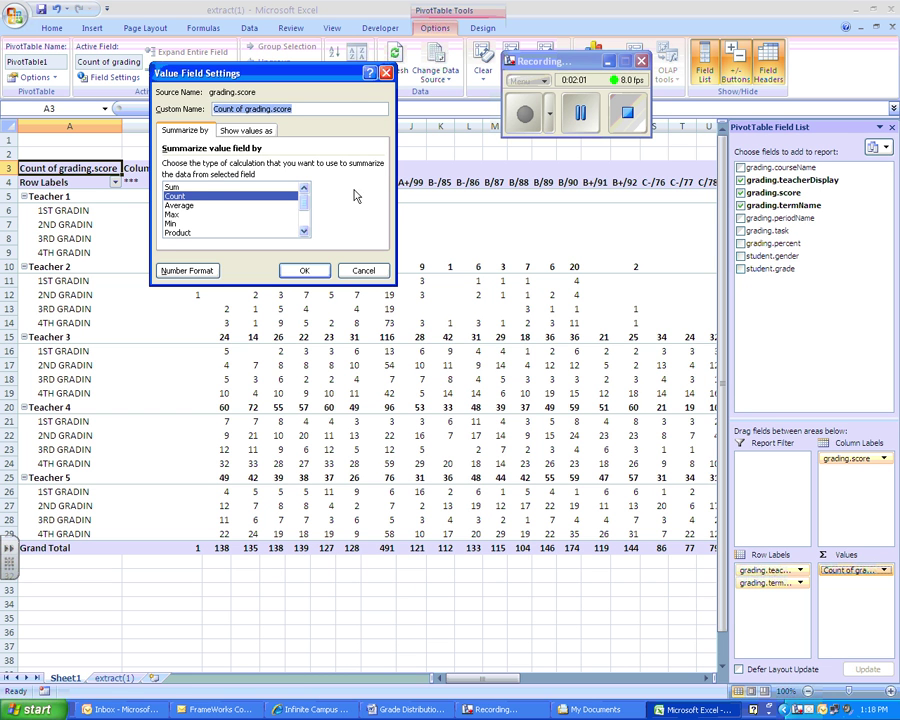
click(182, 198)
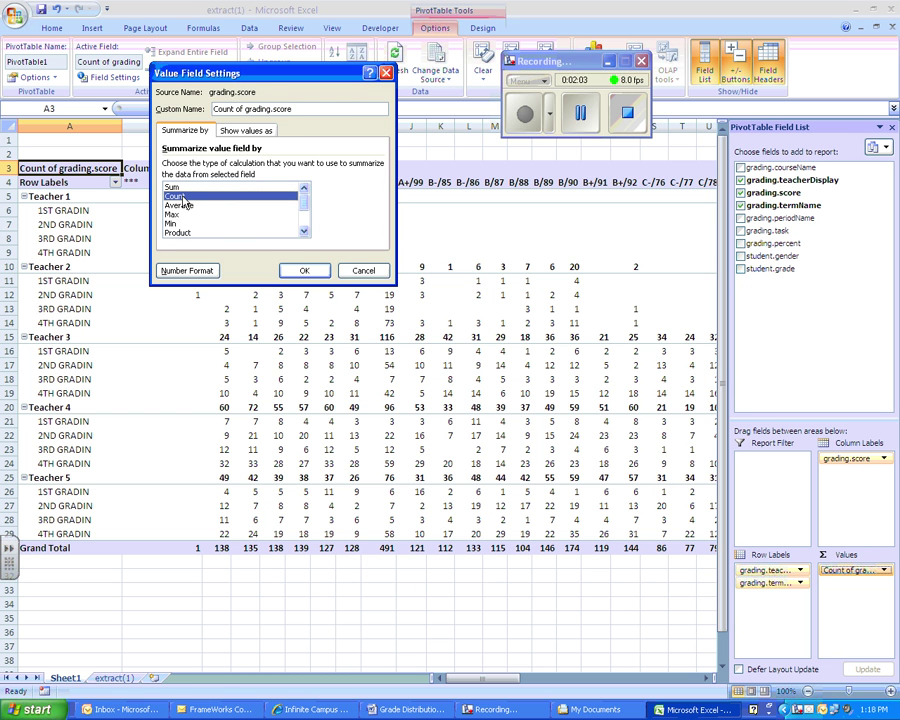
click(304, 269)
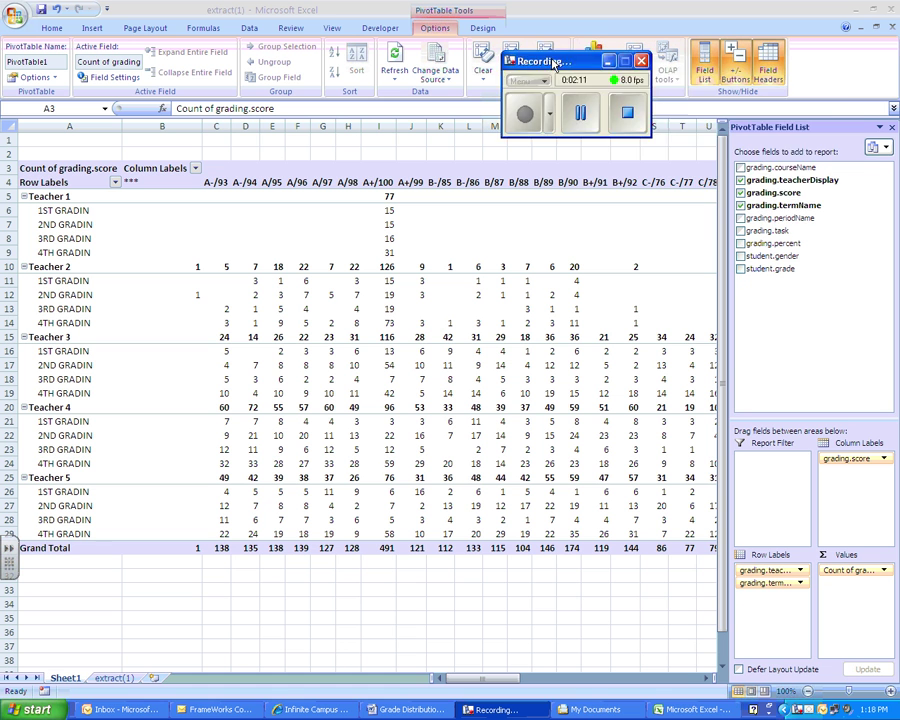
- Apply a label filter to the column labels so only grading.score items beginning with A are shown
drag(554, 62, 780, 170)
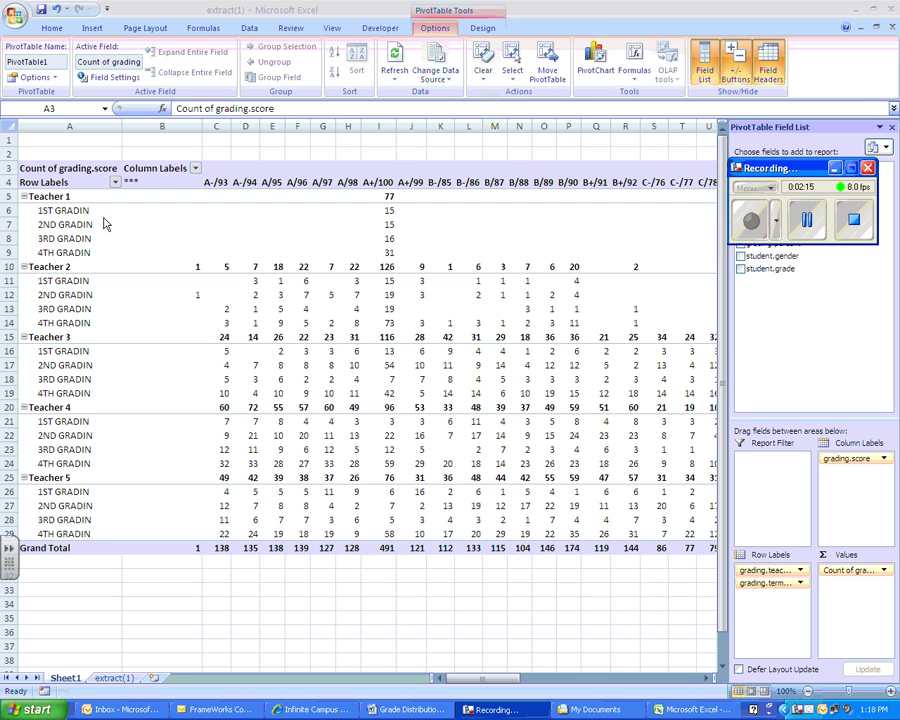
click(197, 168)
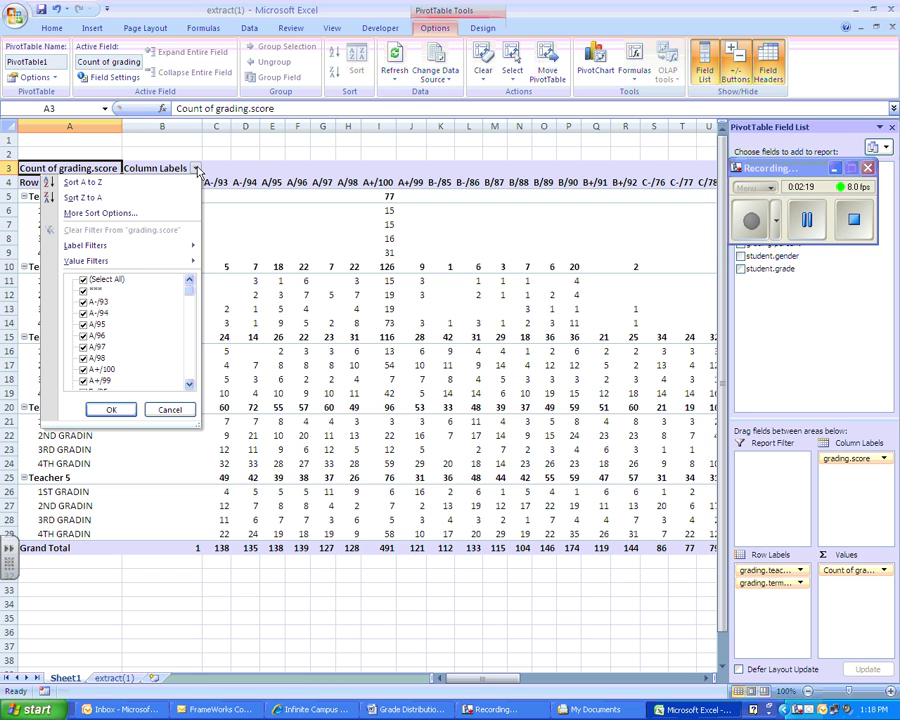
mouse_move(135, 252)
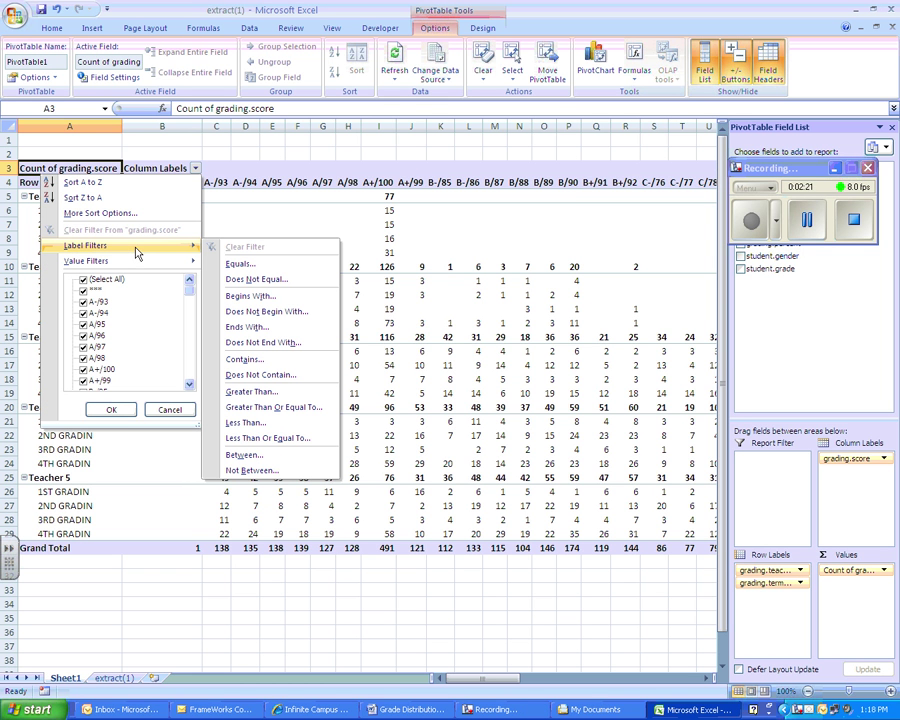
click(259, 298)
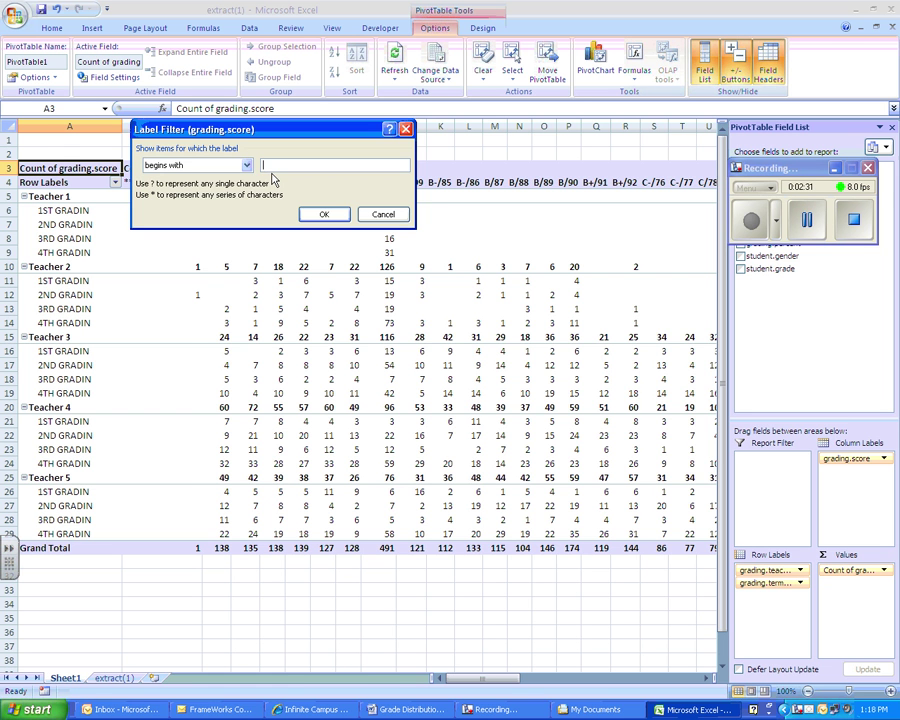
key(Return)
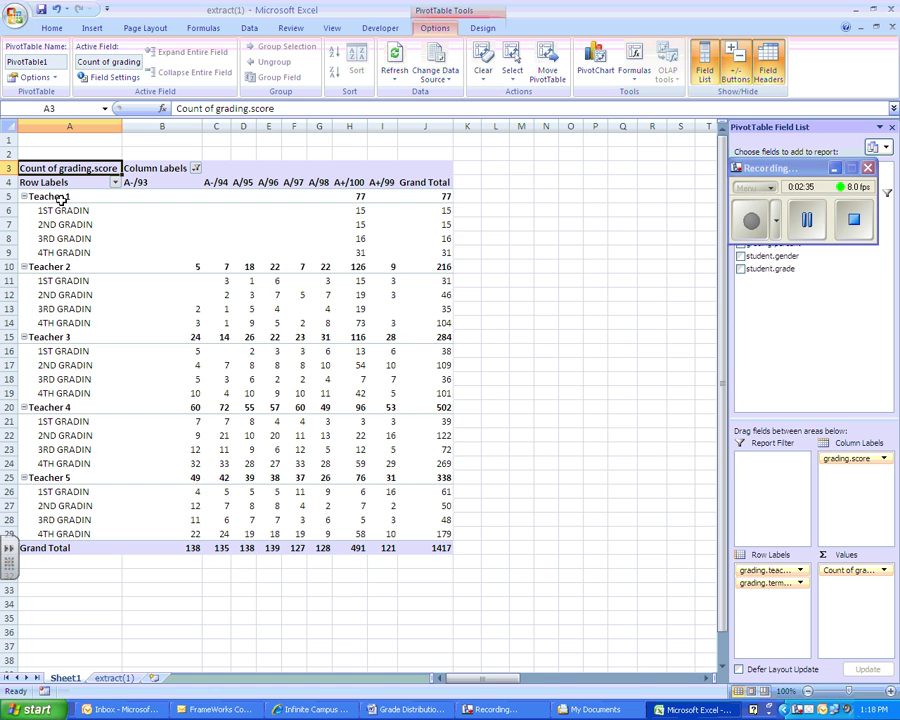
- Examine the Grand Total of A grades for Teacher 1 and Teacher 2, overall and for each grading term
click(447, 197)
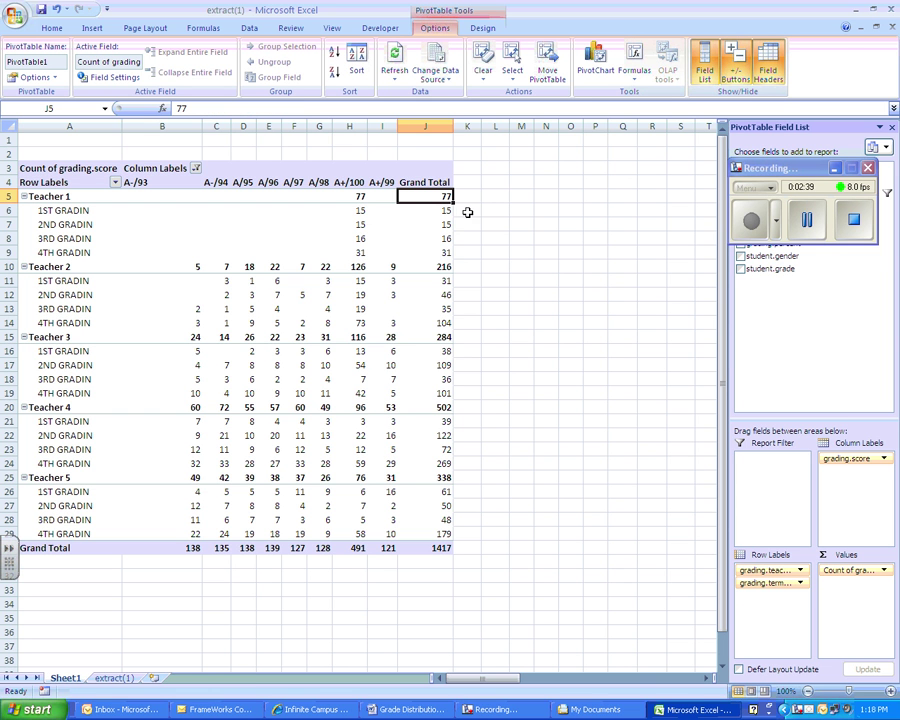
drag(438, 210, 432, 253)
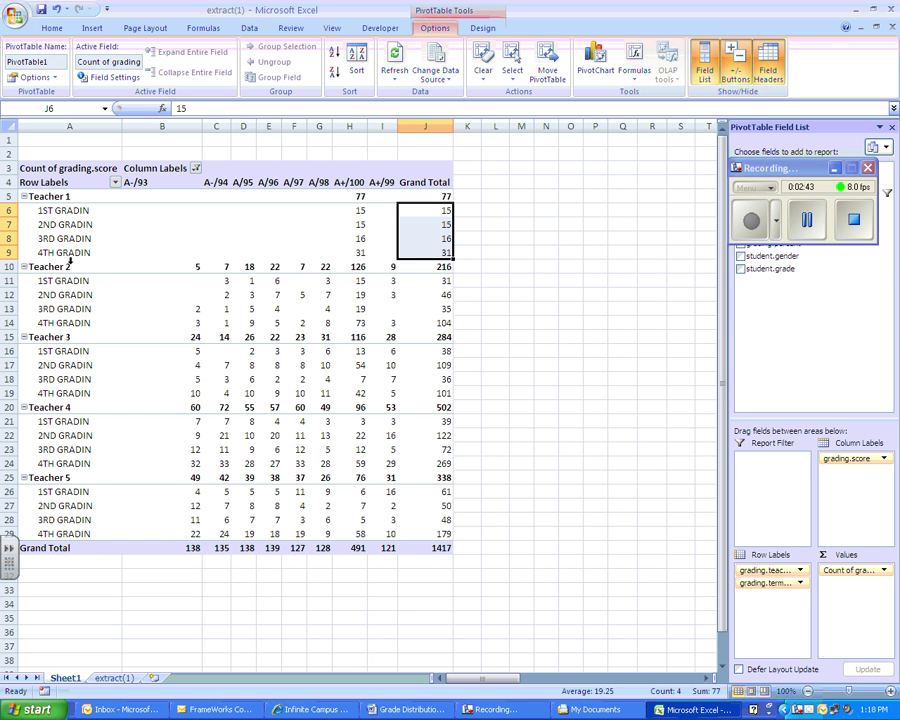
click(441, 267)
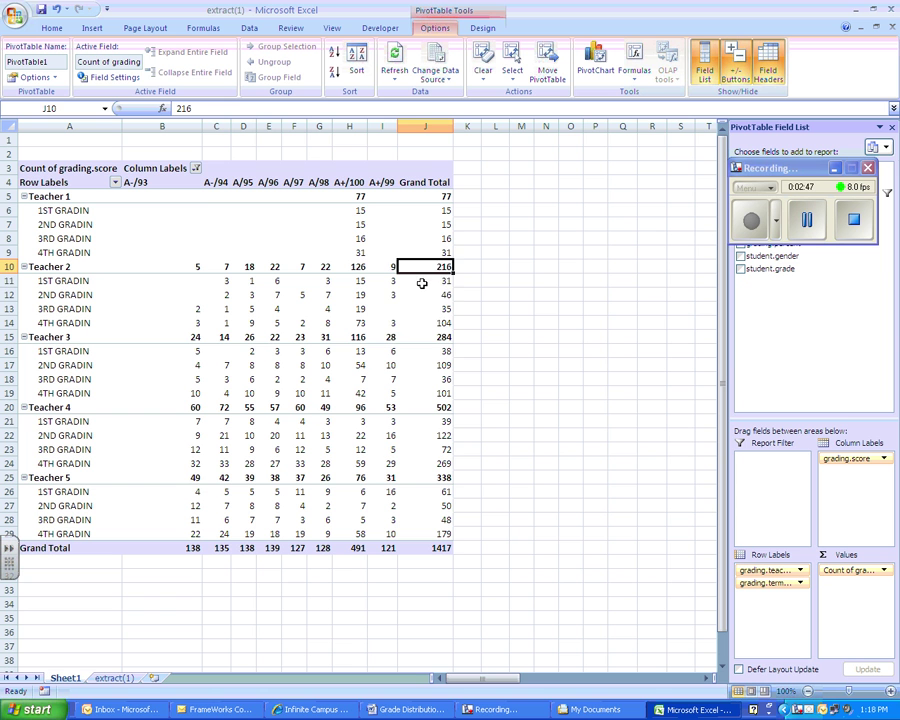
drag(422, 281, 424, 322)
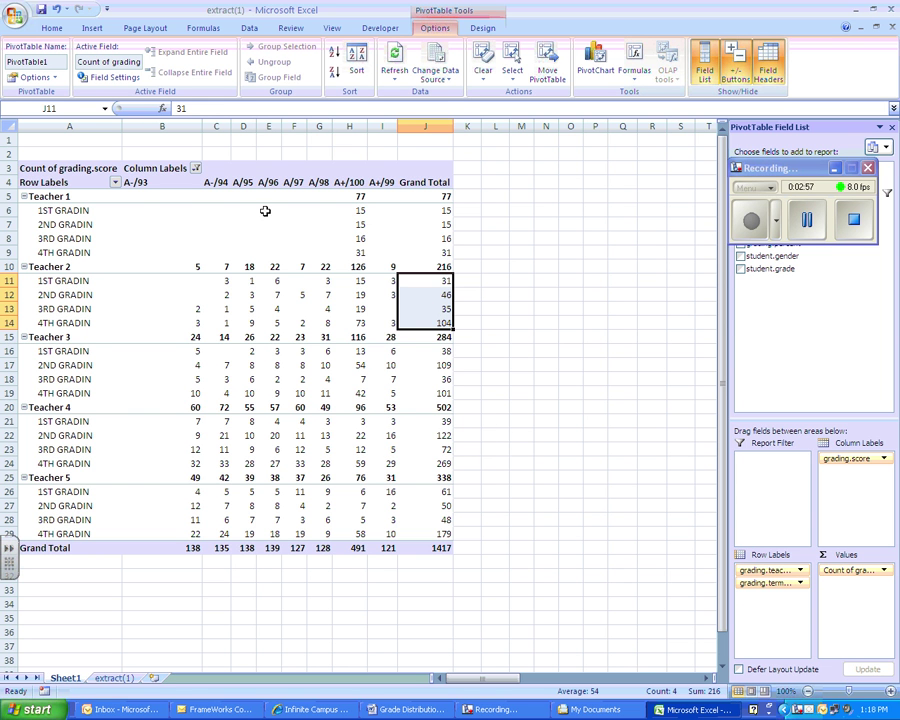
- Change the column labels' label filter so only grading.score items beginning with B are shown
click(195, 170)
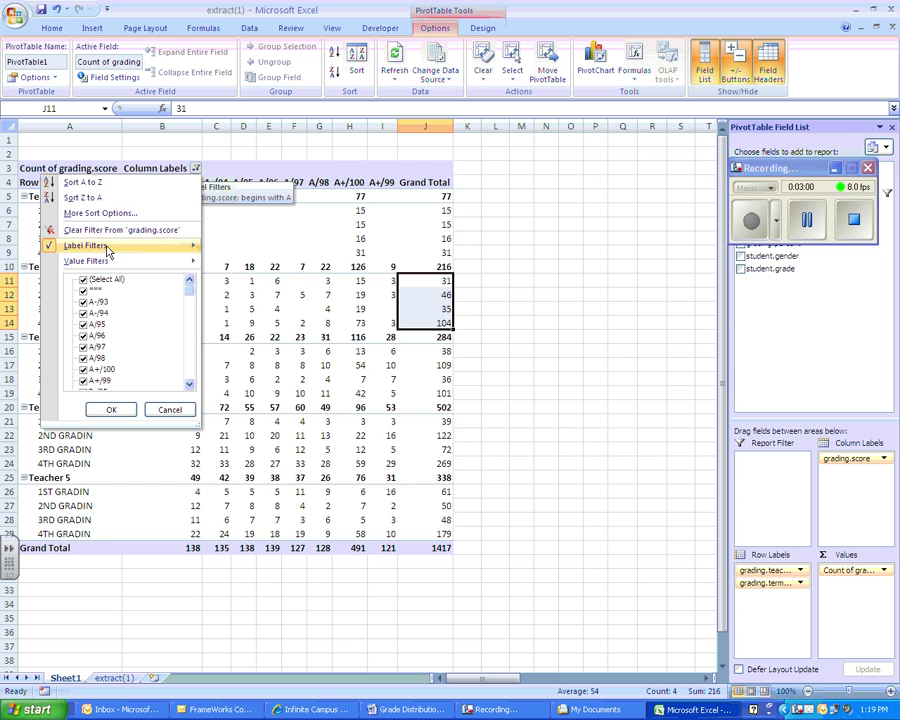
mouse_move(108, 251)
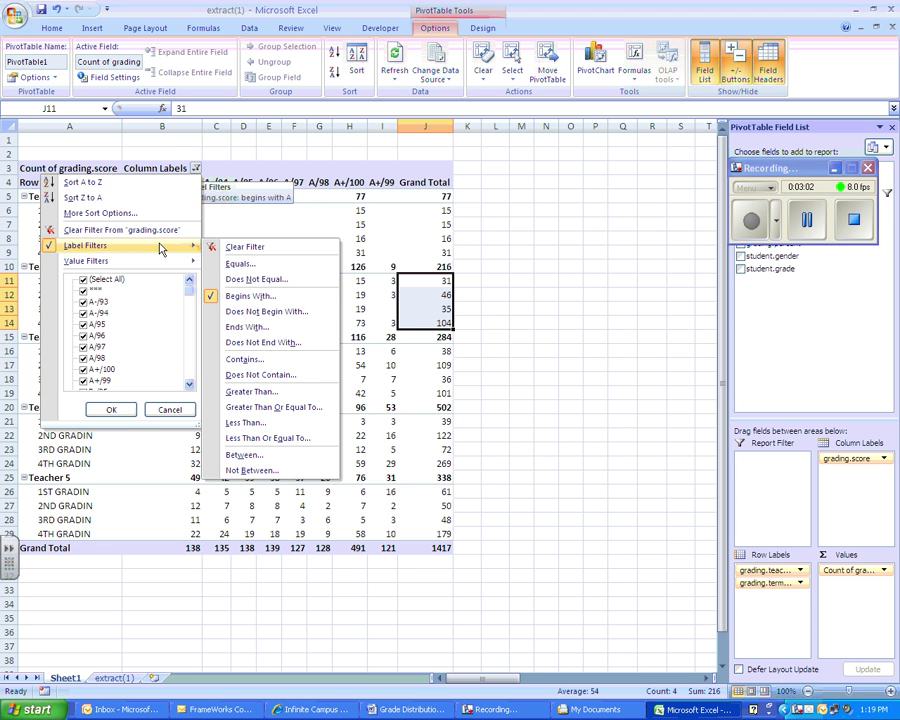
click(250, 297)
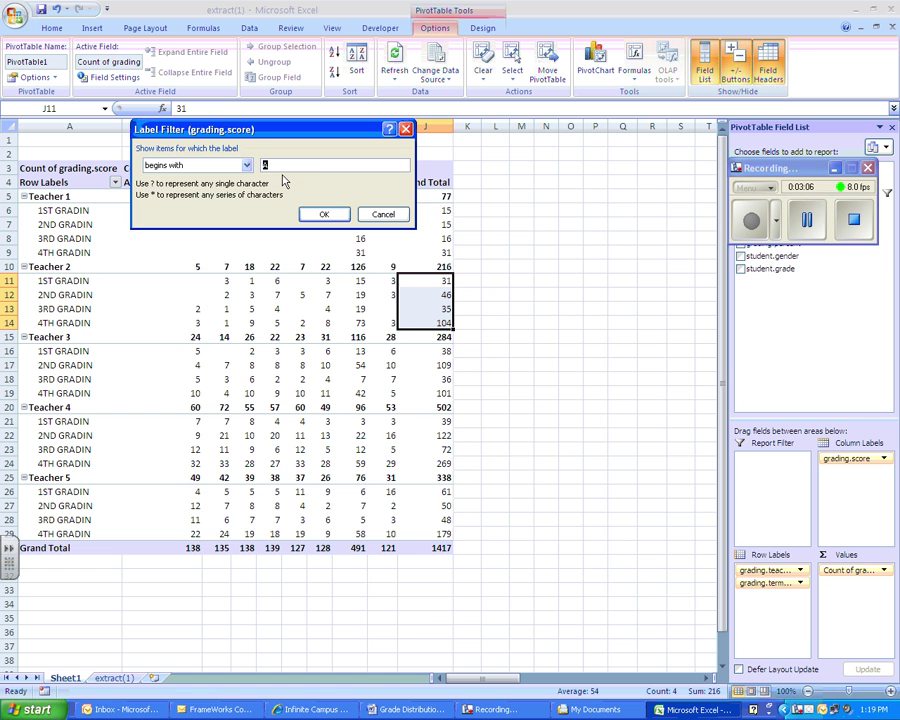
click(324, 214)
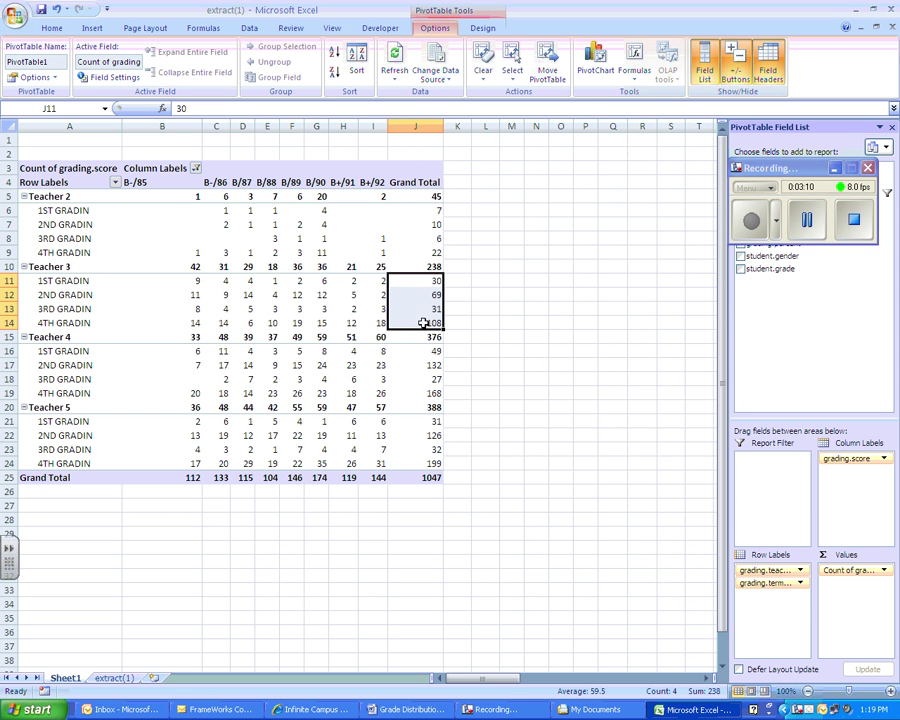
- Examine the Grand Total of B grades for Teacher 2, overall and for each of the four grading terms
click(428, 209)
click(431, 195)
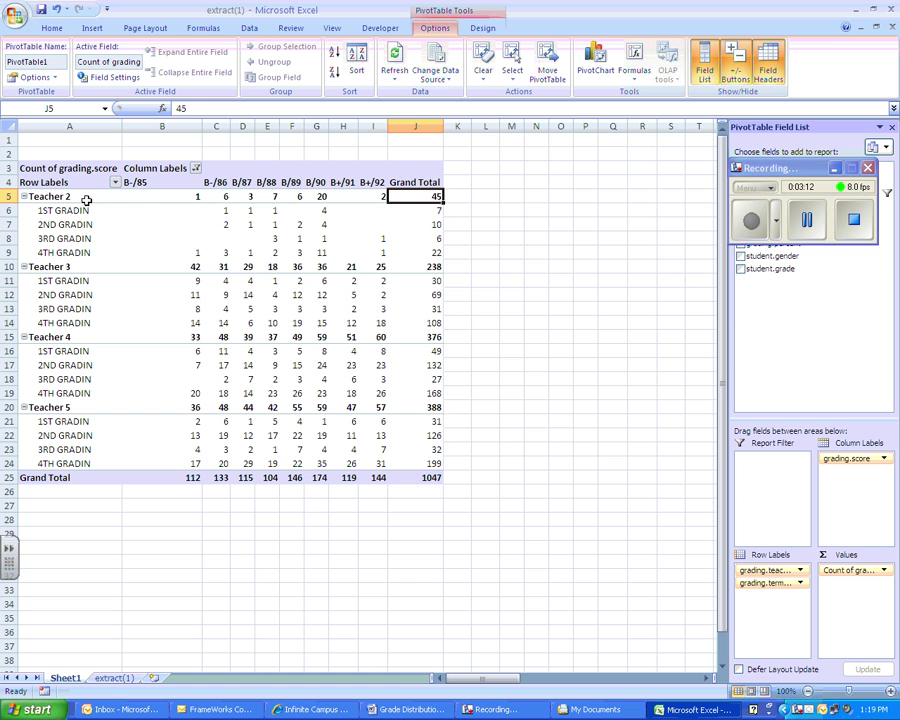
drag(437, 208, 440, 250)
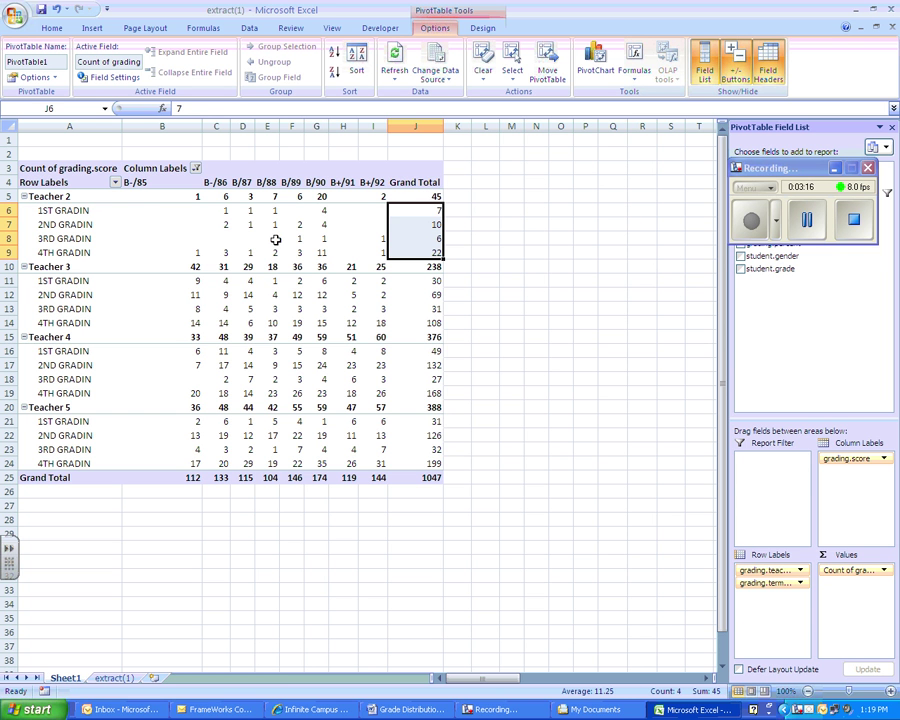